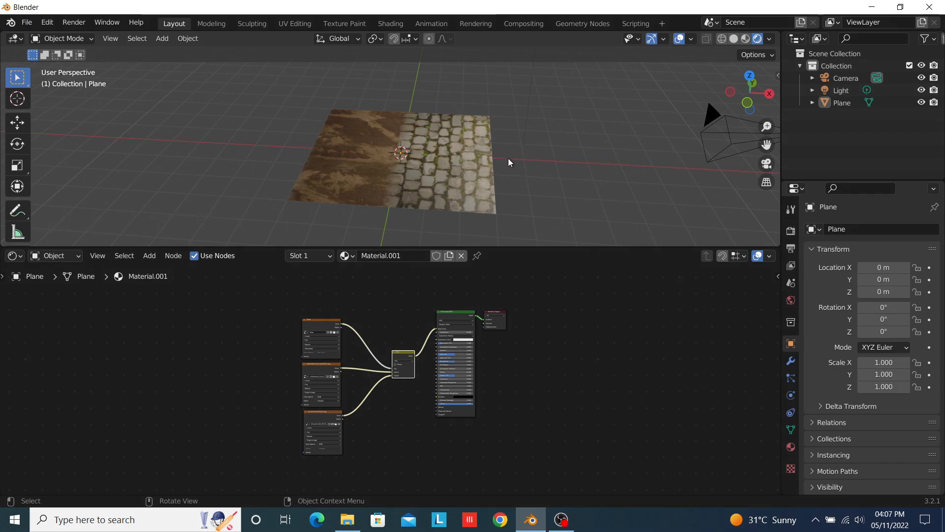
Step: In the UV Editing workspace, switch the 3D view to Rendered shading and hide its viewport overlays
click(293, 26)
scroll(257, 243, down, 4)
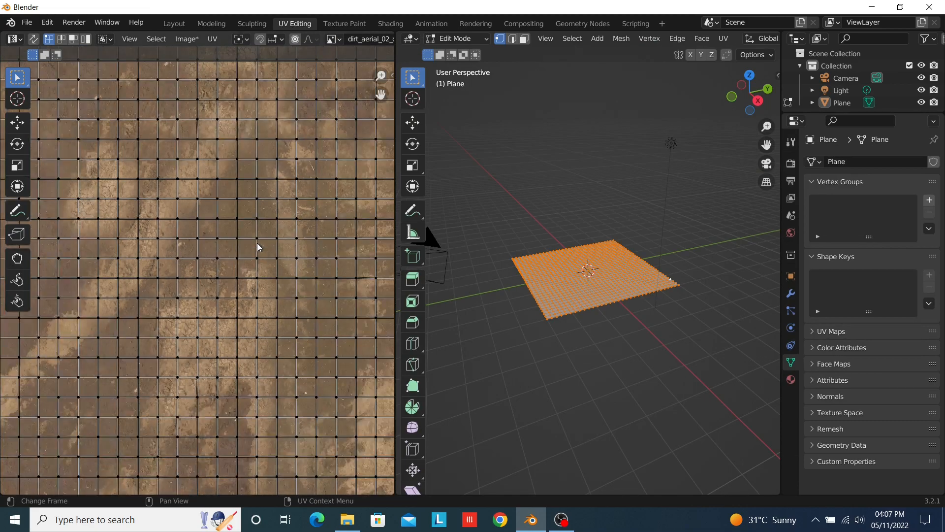
scroll(707, 43, down, 6)
click(757, 39)
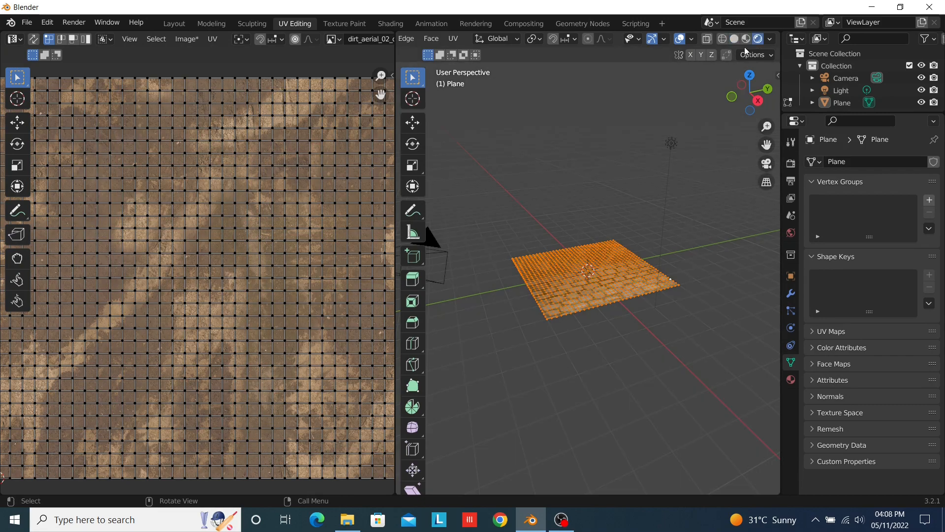
middle_drag(616, 118, 632, 105)
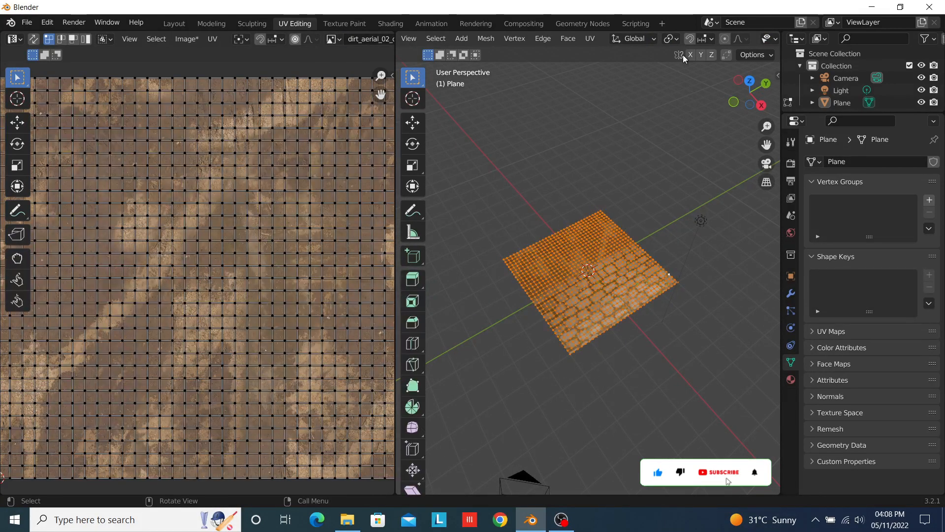
scroll(682, 44, down, 5)
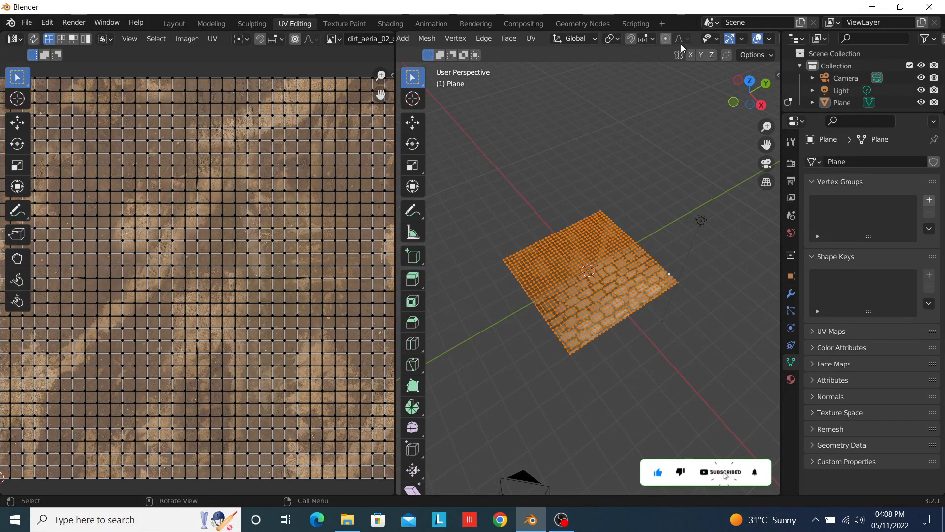
click(680, 39)
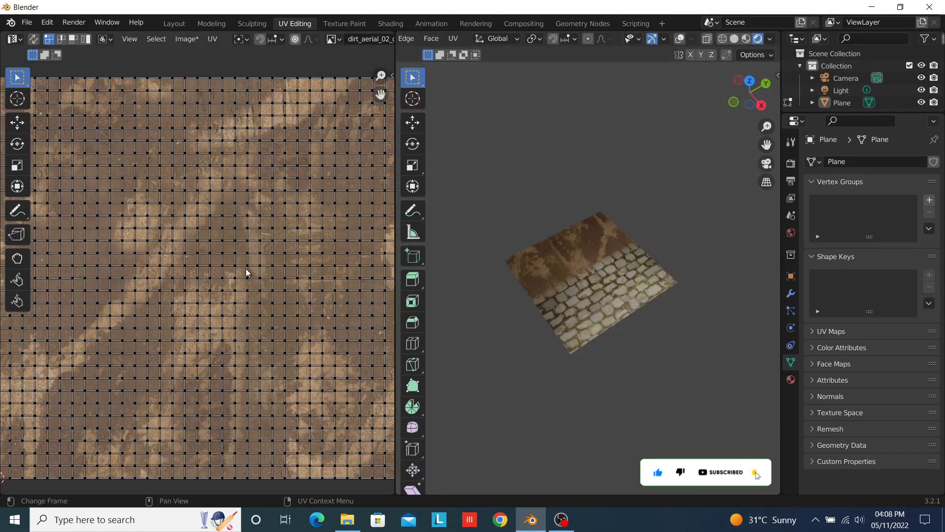
Step: Select the plane's entire UV layout and try scaling it up to tile the texture
scroll(256, 278, down, 4)
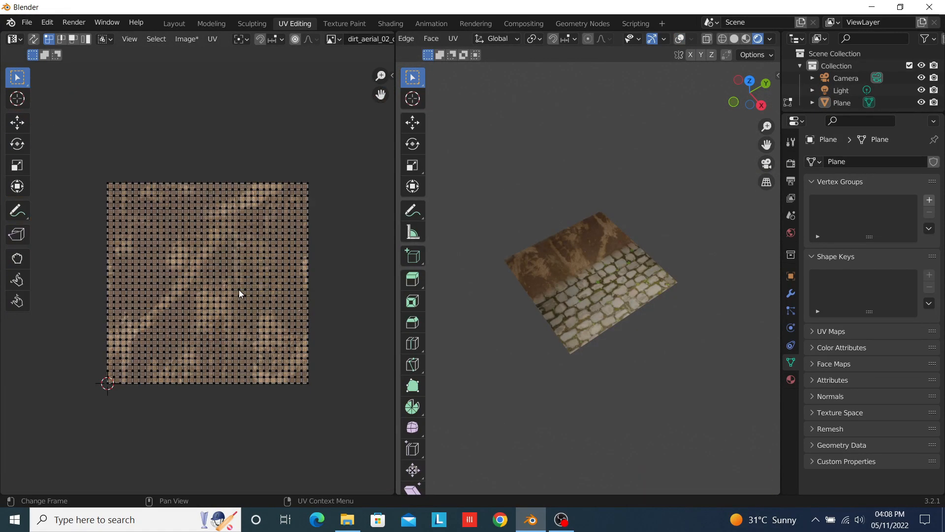
key(a)
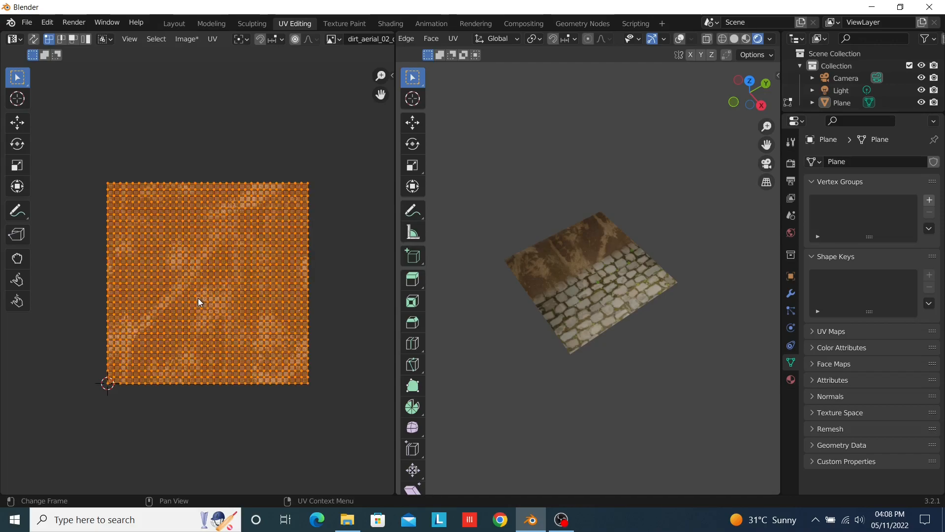
key(s)
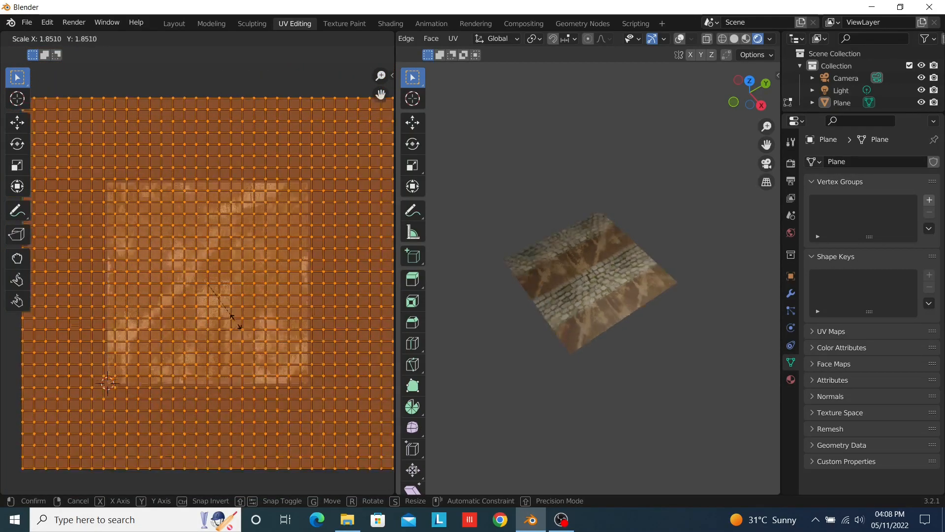
right_click(242, 328)
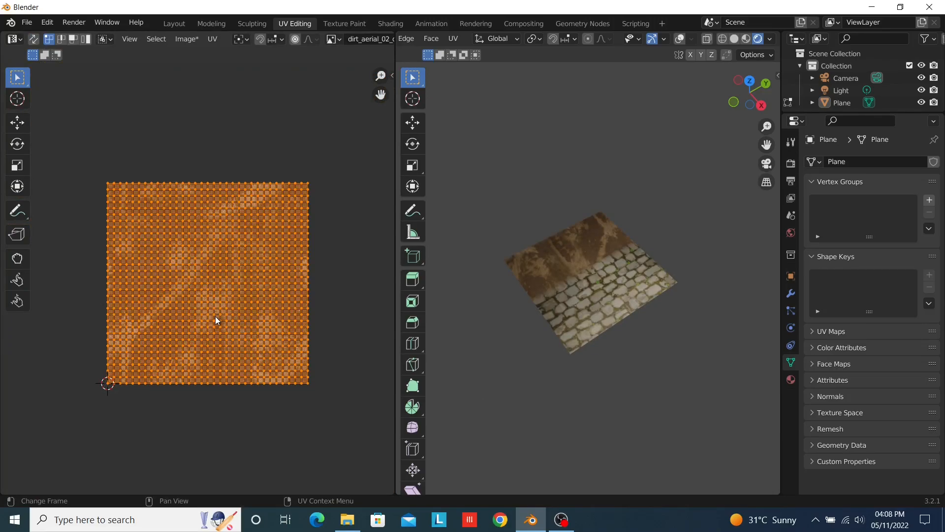
key(s)
right_click(256, 340)
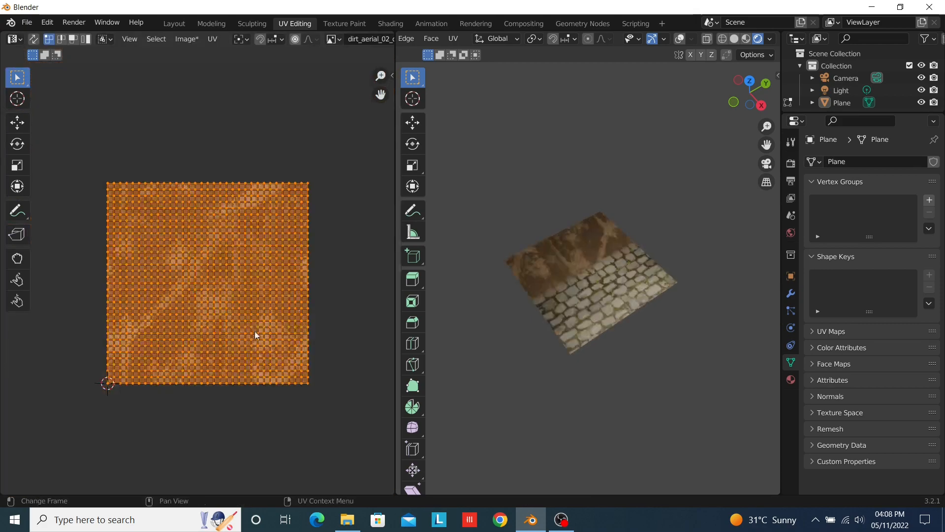
Step: In the Layout workspace, rename the plane's existing UV map to "Texture UV Map"
click(172, 24)
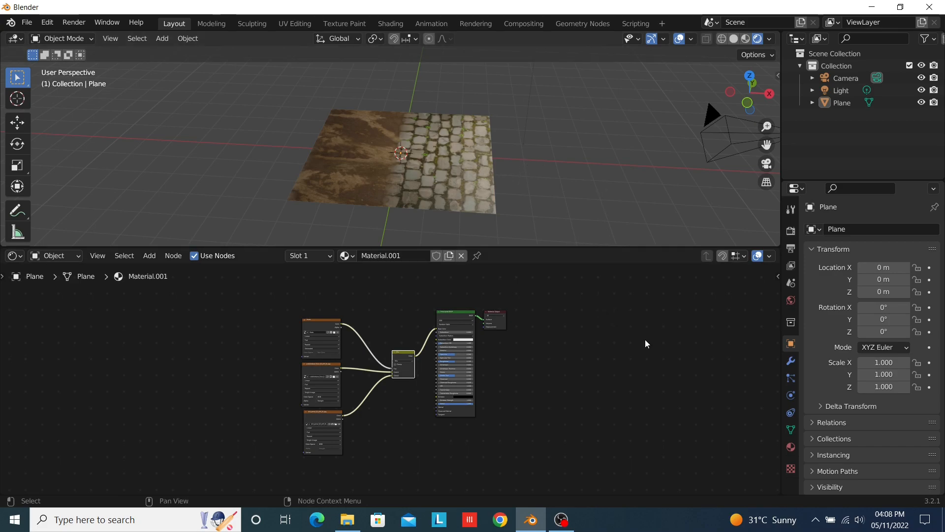
click(791, 430)
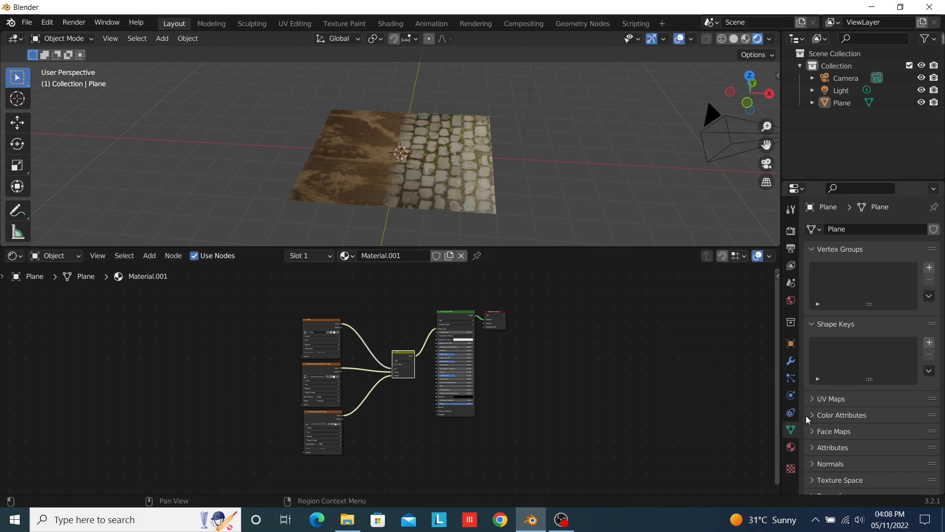
click(812, 399)
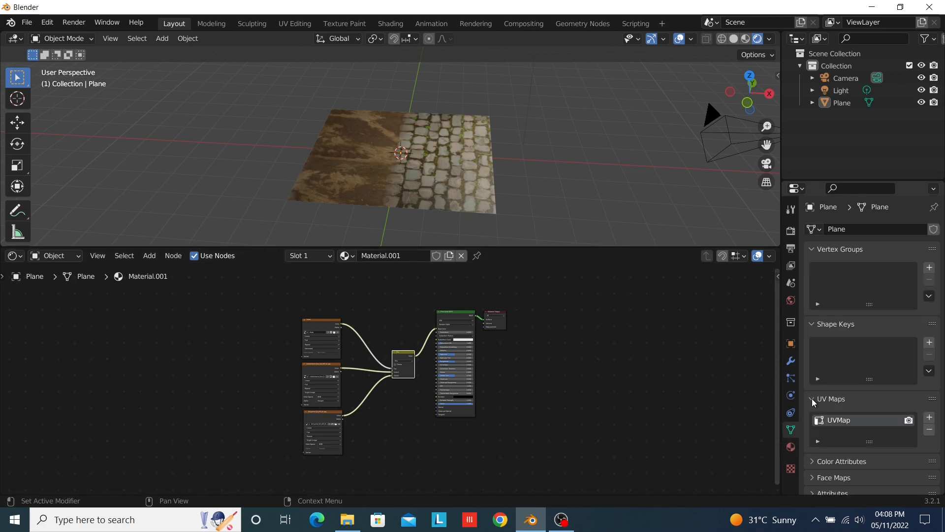
double_click(859, 419)
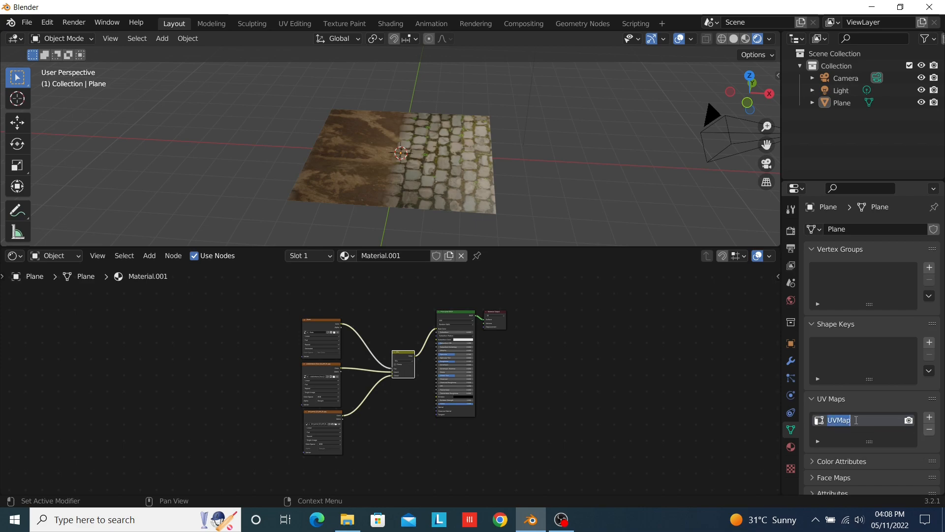
text(T)
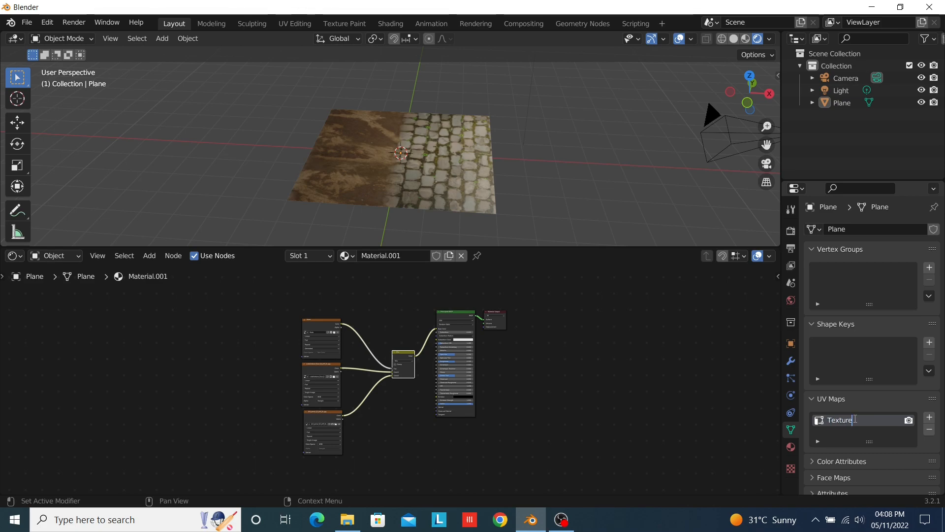
text(exture UV Ma)
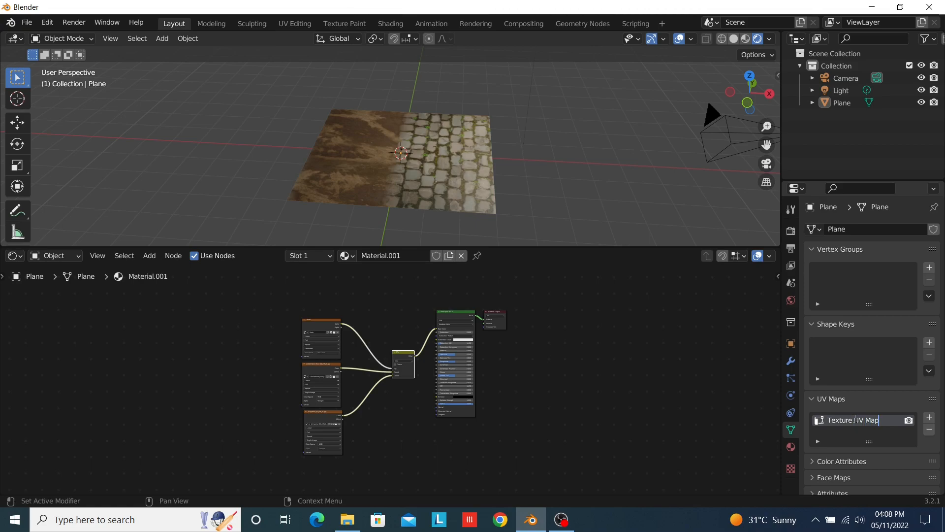
text(p)
key(Return)
Step: Add a second UV map to the plane and name it "Mask Painting"
click(930, 417)
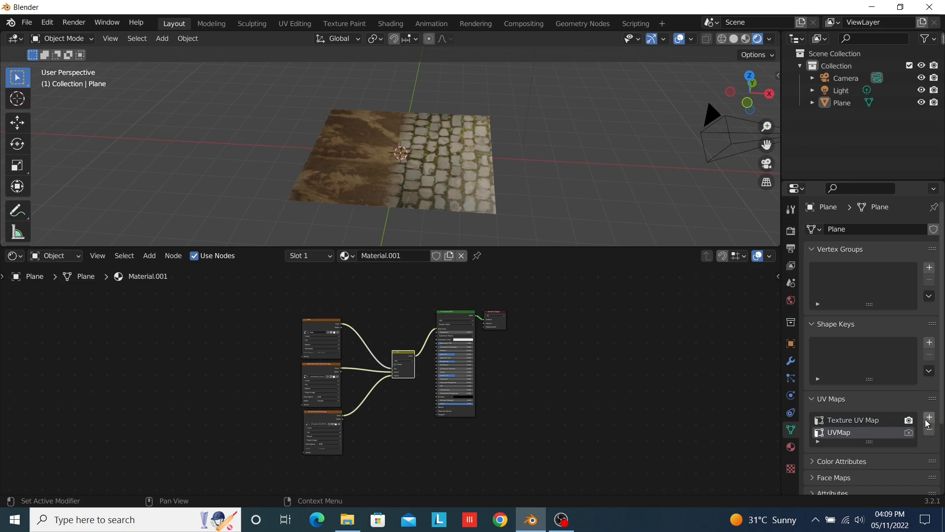
double_click(857, 433)
key(BackSpace)
text(Mask Painting)
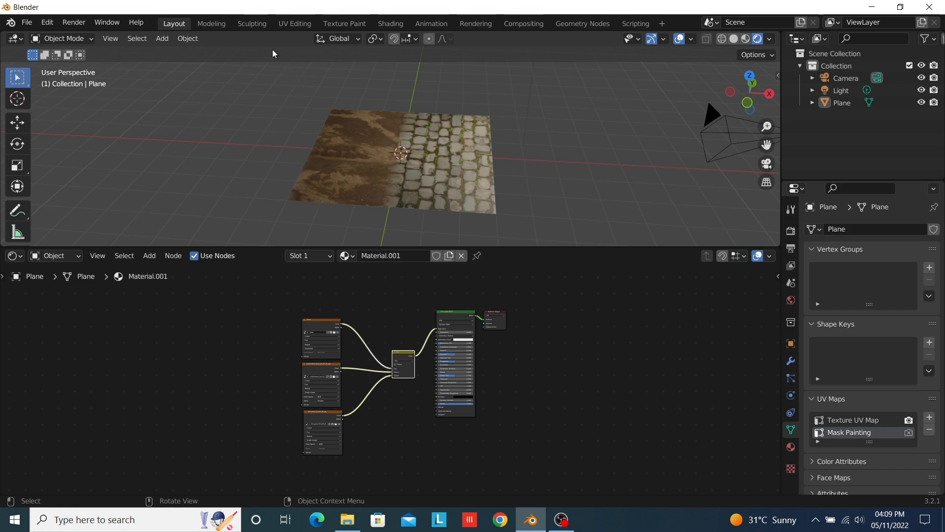
Step: Add a UV Map node to the plane's material, placed in front of the Mask image texture node
click(291, 22)
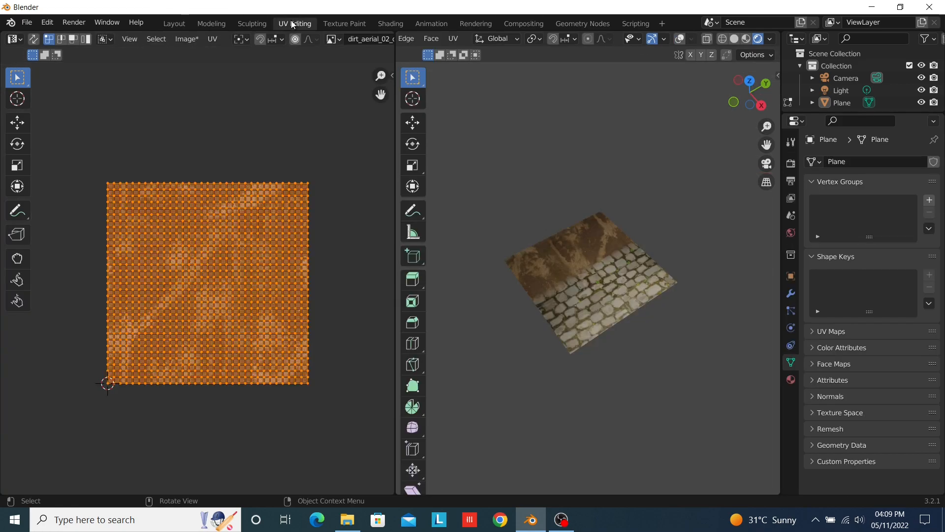
click(178, 24)
scroll(277, 331, up, 3)
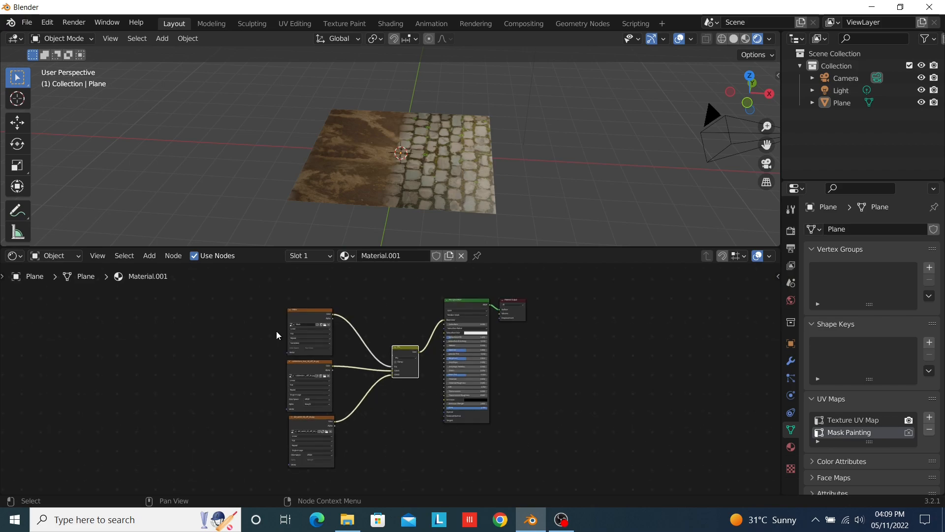
middle_drag(257, 328, 283, 339)
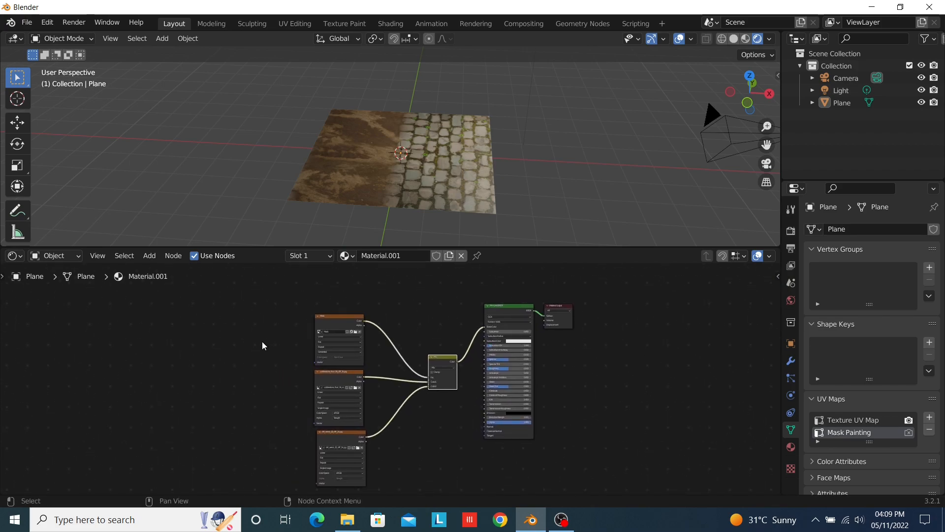
scroll(262, 342, up, 2)
drag(306, 304, 299, 302)
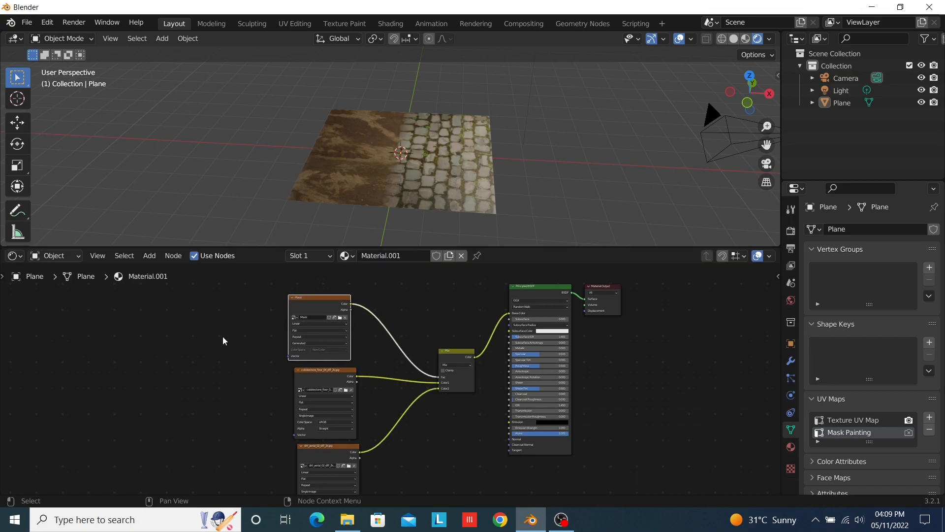
key(shift+a)
click(140, 368)
text(u)
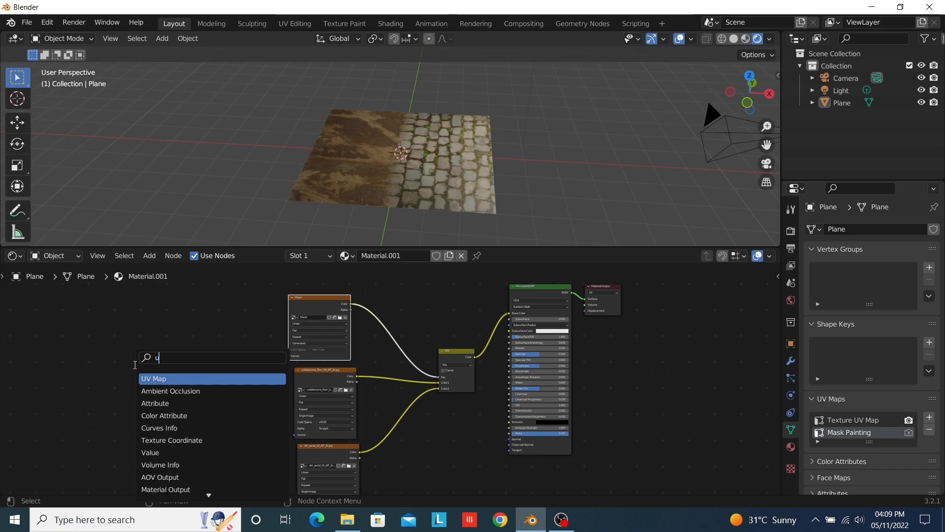
text(v)
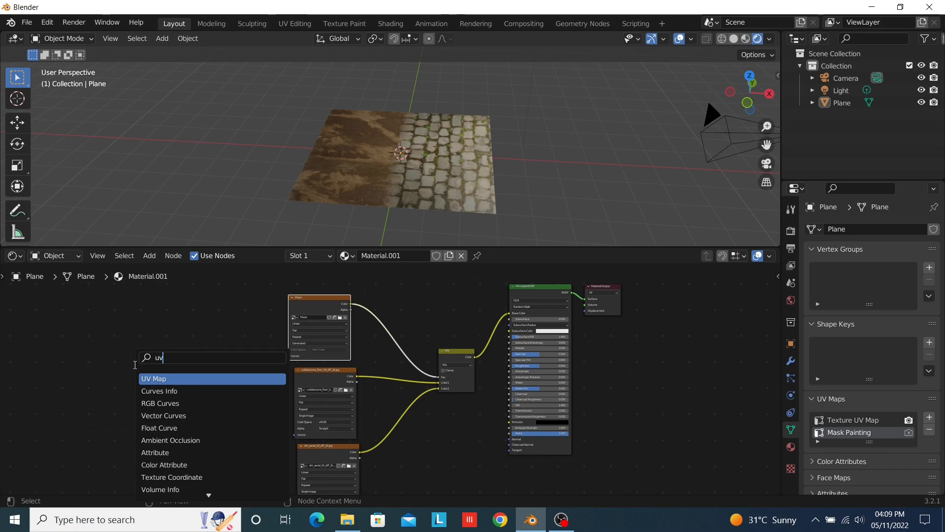
key(Return)
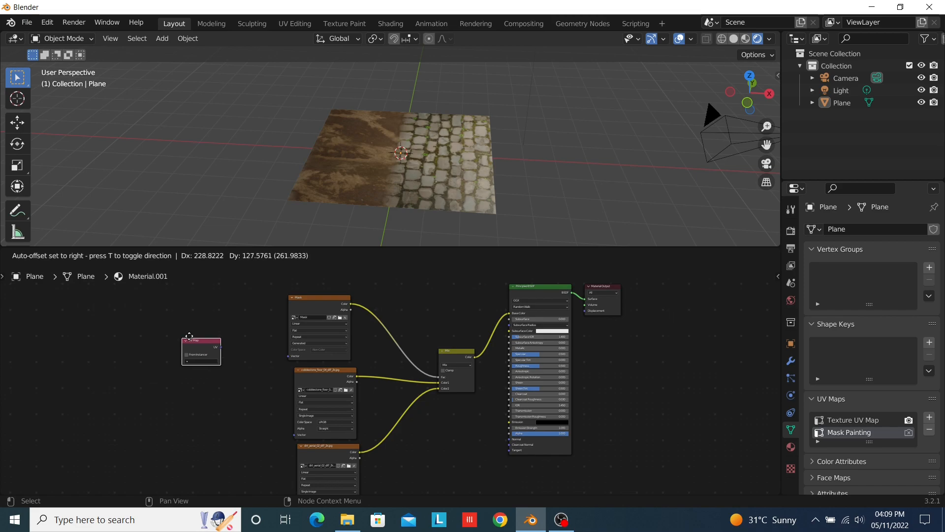
click(205, 329)
Step: Connect the UV Map node's UV output to the Mask texture's Vector input and assign it the Mask Painting map
scroll(205, 329, up, 4)
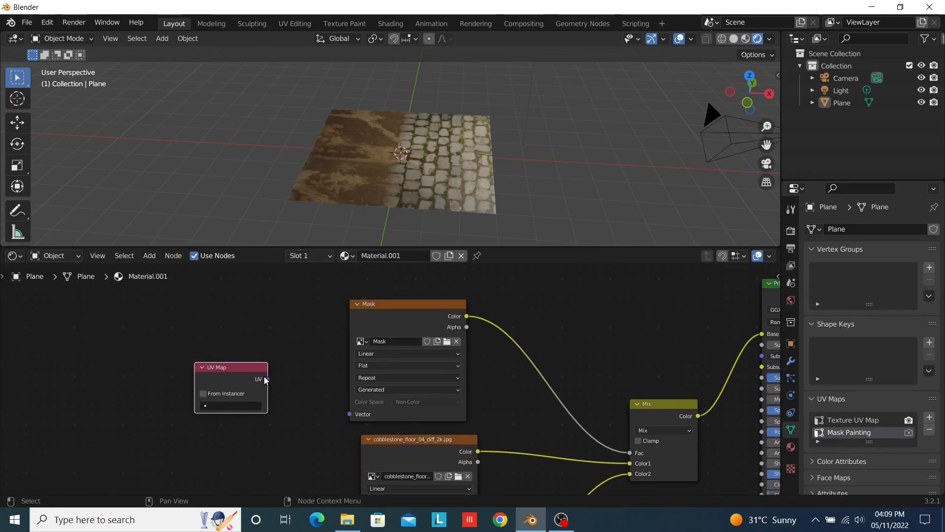
drag(269, 380, 339, 414)
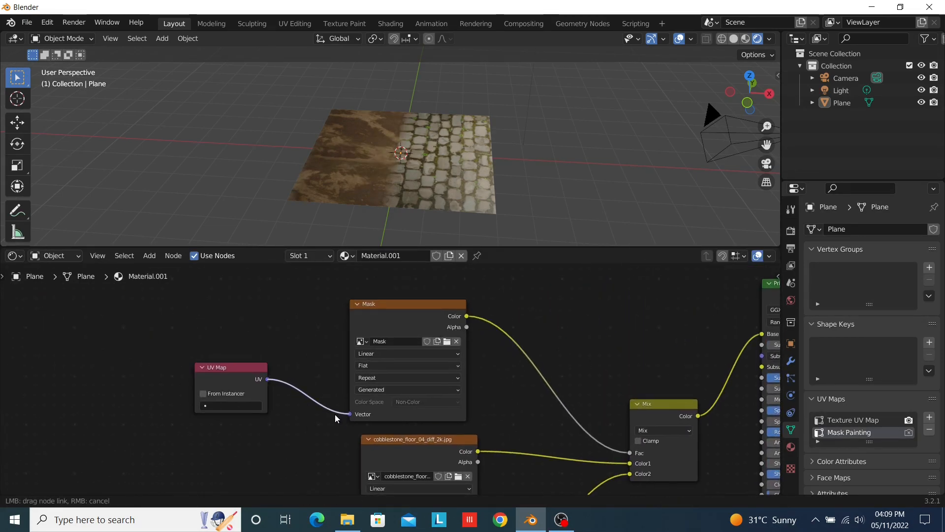
click(231, 408)
click(221, 317)
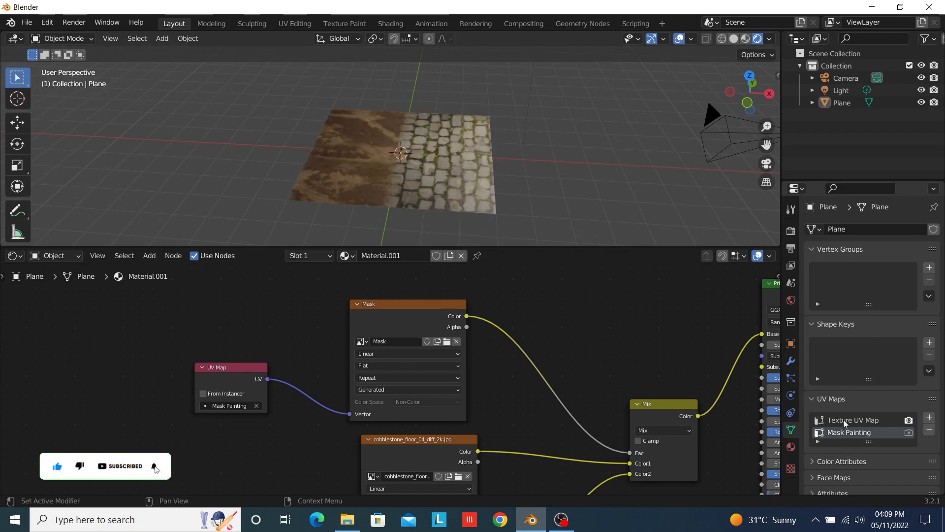
Step: Unwrap the whole plane mesh in Edit Mode into the Mask Painting UV map, and return to Object Mode
click(457, 185)
key(Tab)
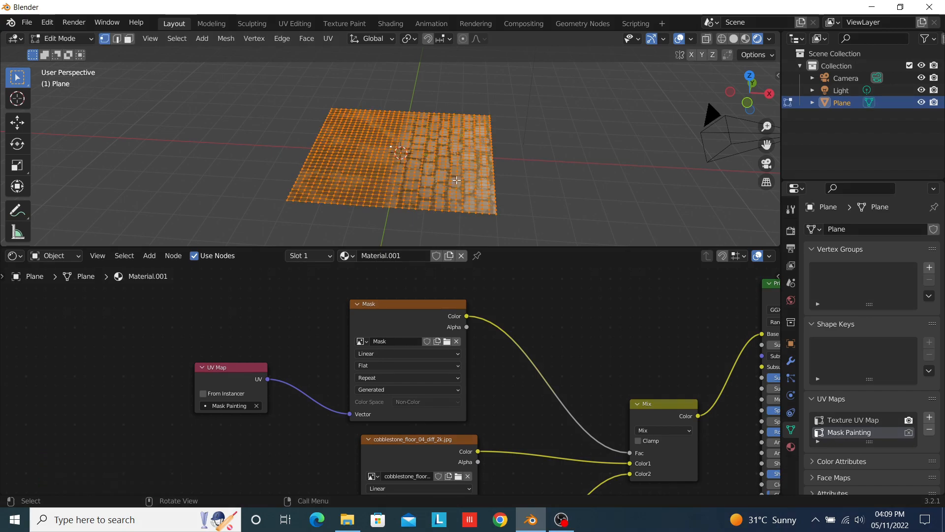
key(u)
click(427, 181)
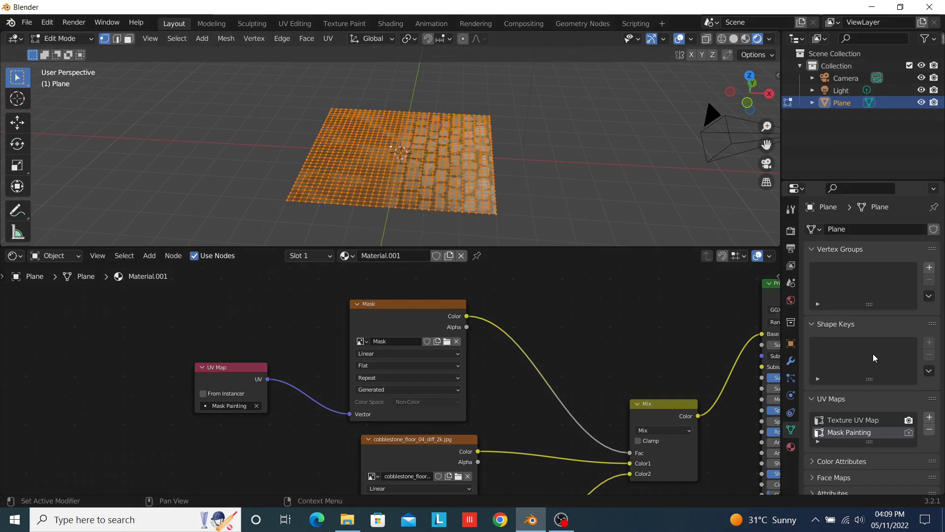
key(u)
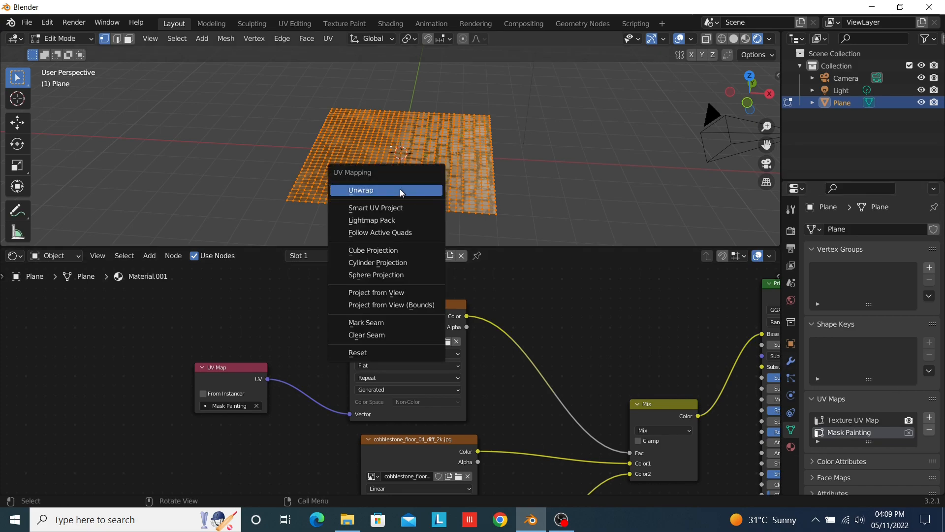
click(392, 188)
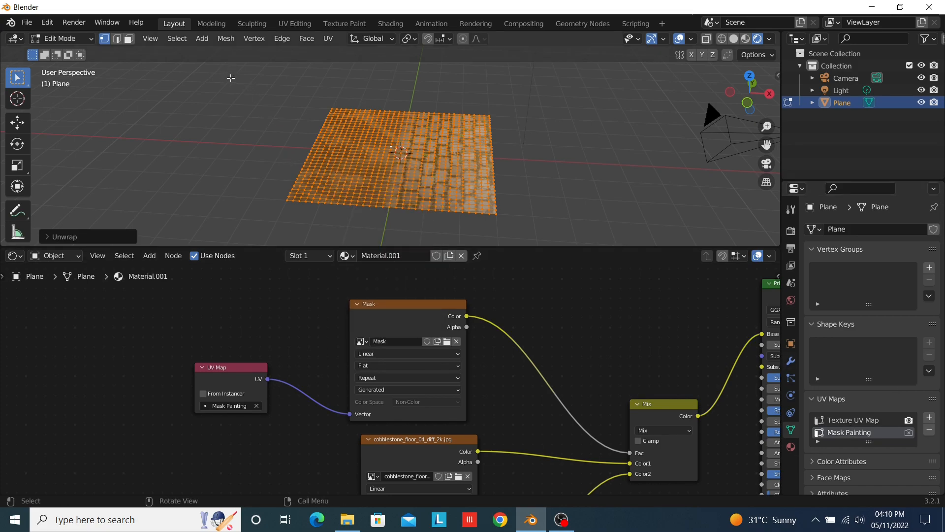
key(Tab)
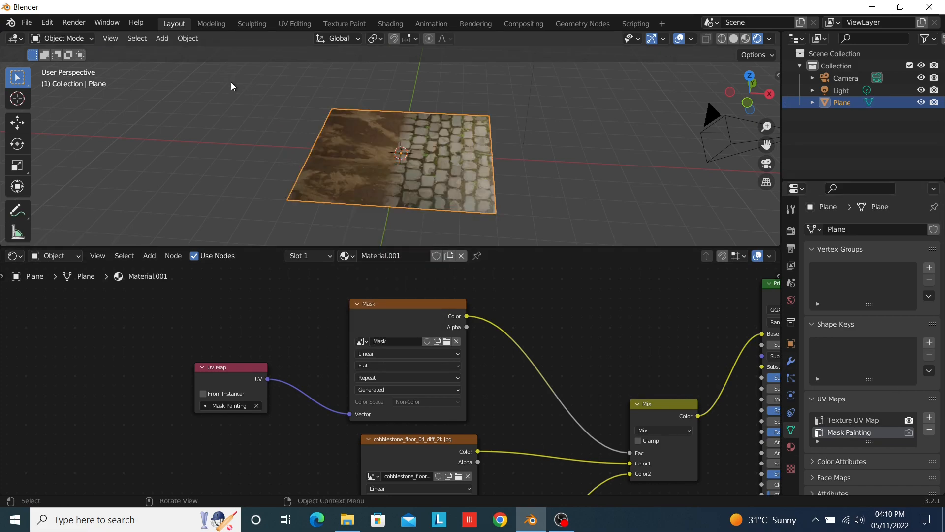
Step: Try scaling all UVs of the Texture UV Map in the UV Editing workspace, and cancel the scaling
click(294, 25)
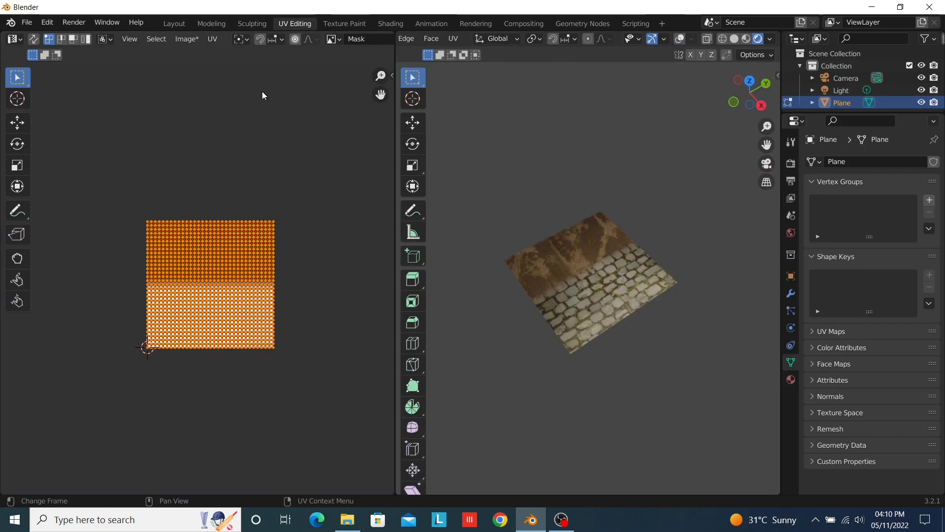
scroll(276, 132, up, 2)
scroll(285, 38, down, 5)
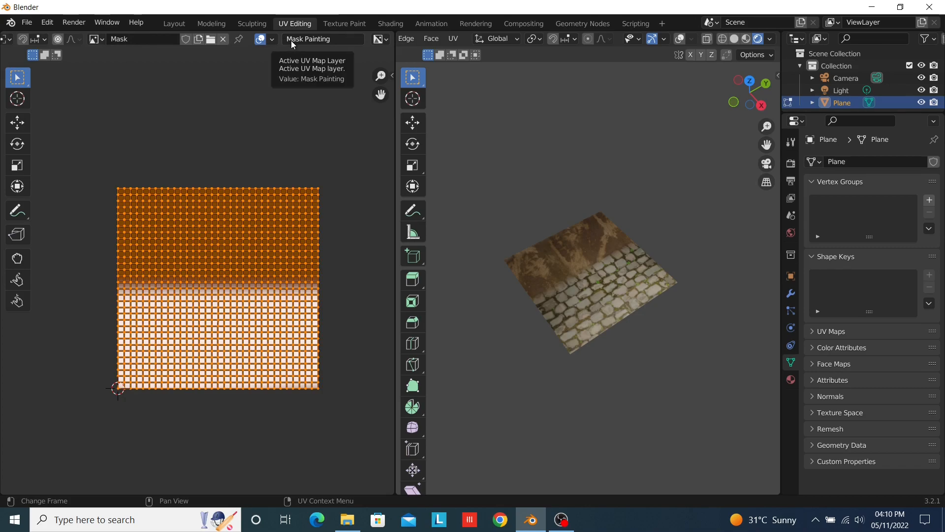
click(306, 40)
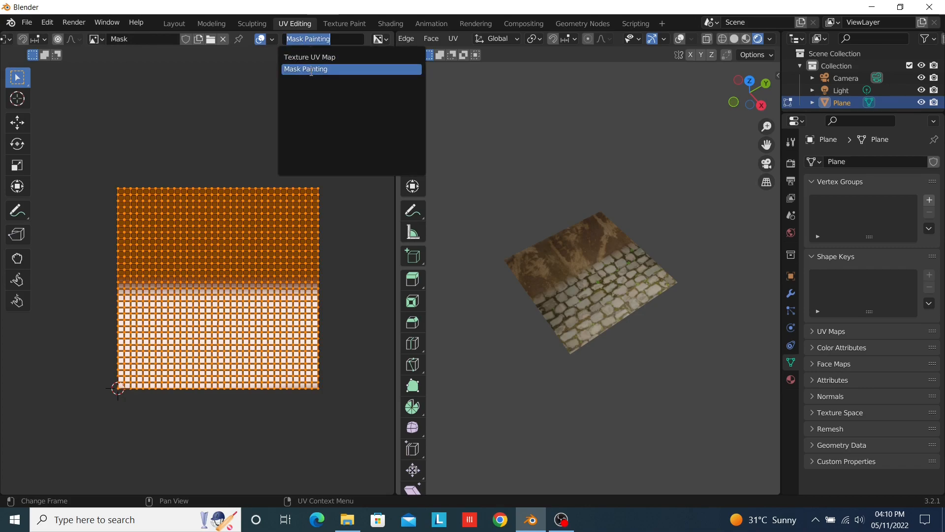
click(315, 57)
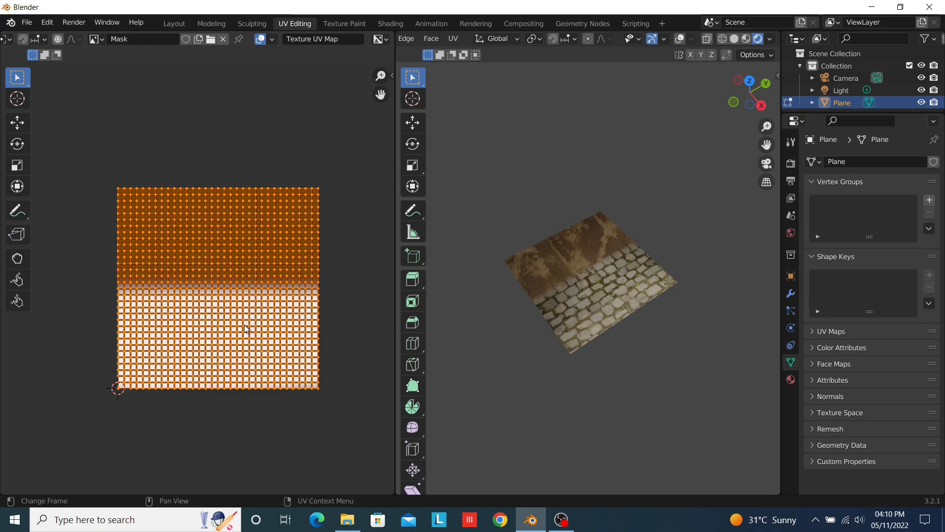
key(s)
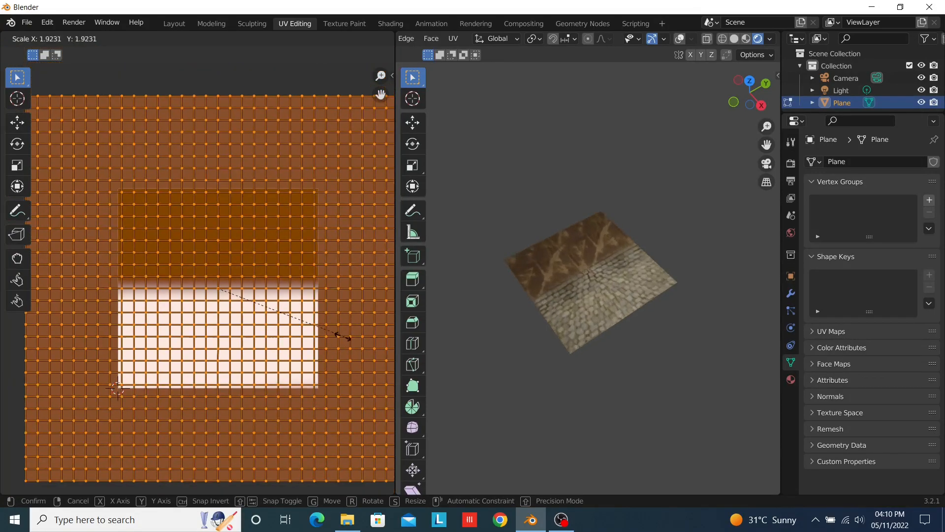
key(Escape)
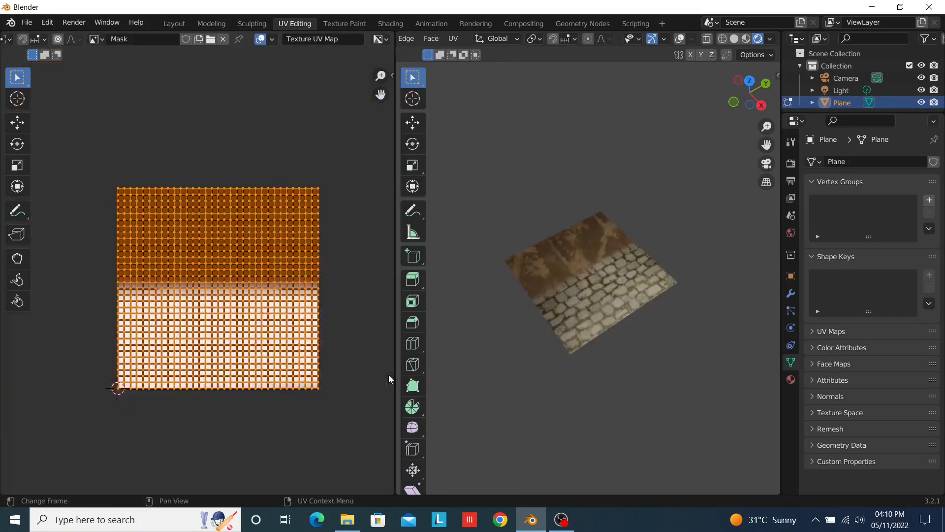
middle_drag(480, 211, 569, 195)
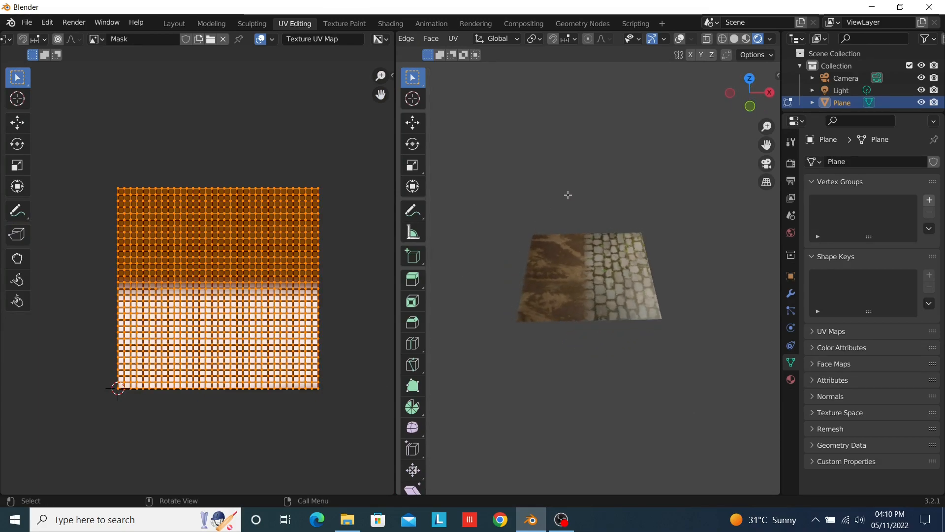
Step: Return to the Layout workspace and duplicate the Mask texture's UV Map node, placing the copy in front of the cobblestone texture node
click(175, 24)
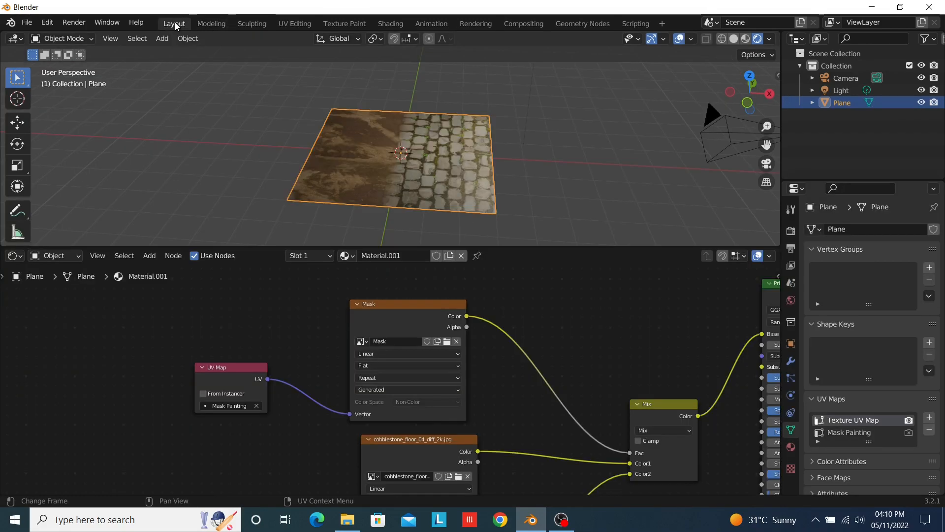
scroll(317, 314, down, 2)
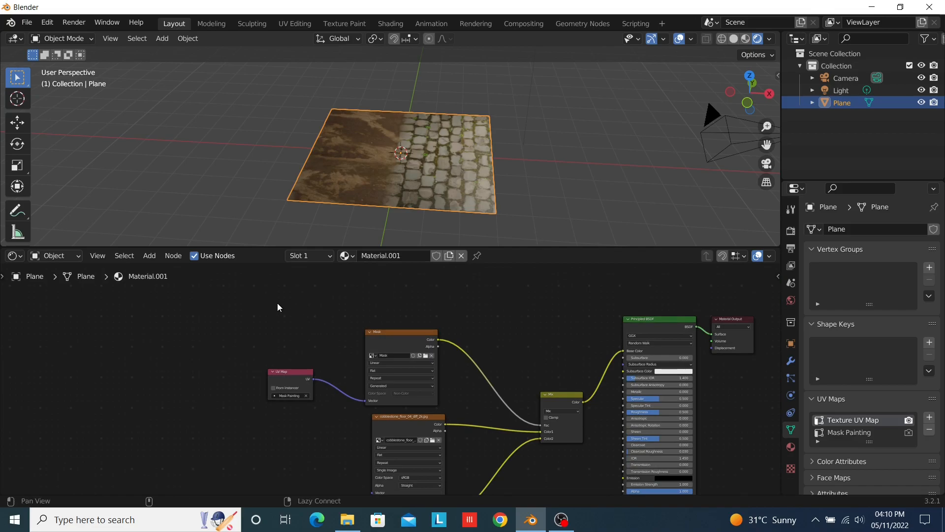
scroll(292, 312, down, 4)
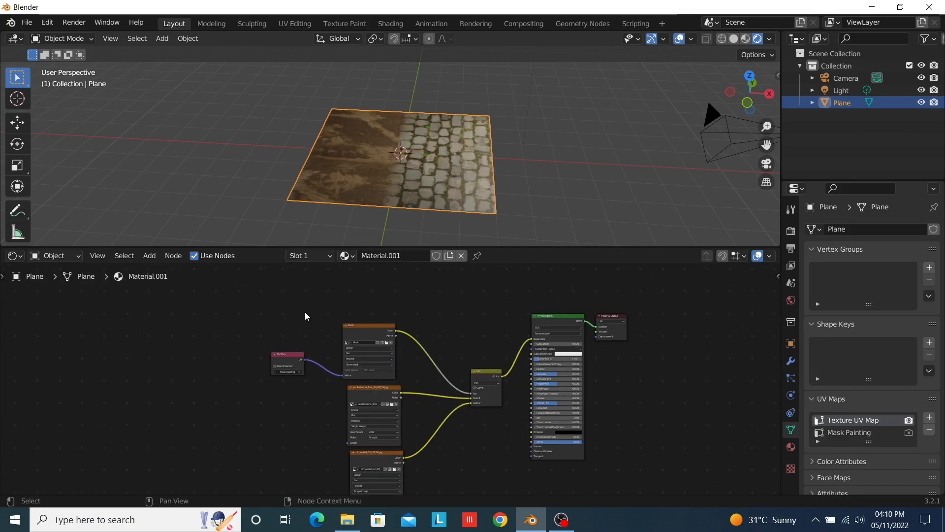
scroll(324, 310, up, 4)
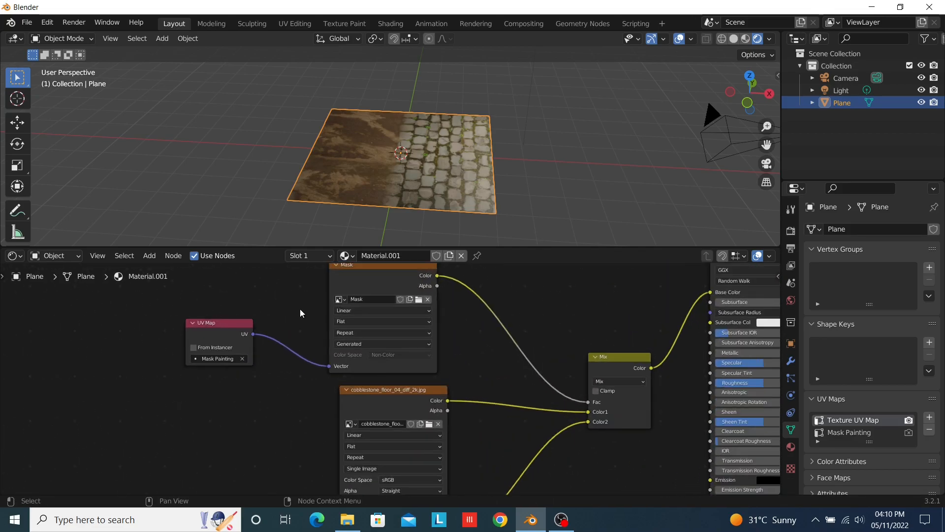
click(223, 323)
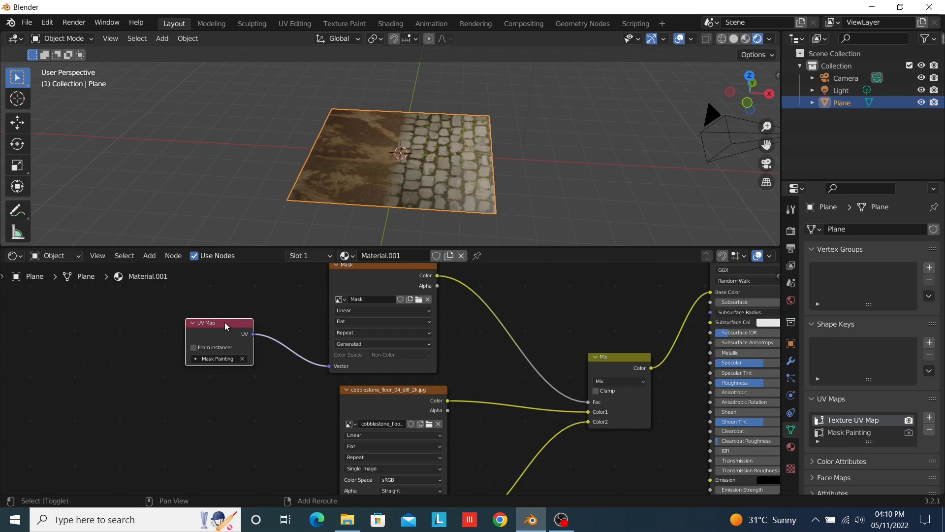
key(shift+a)
right_click(225, 325)
click(300, 328)
click(217, 326)
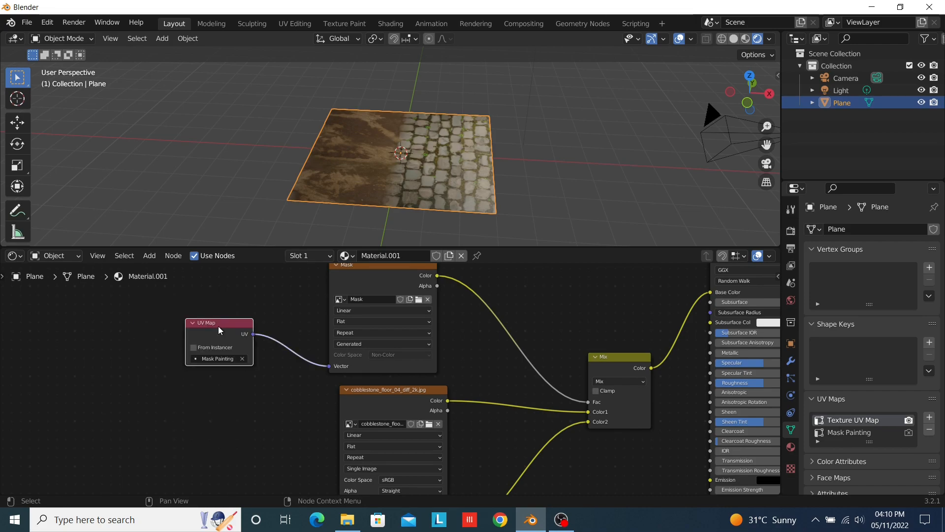
key(shift+d)
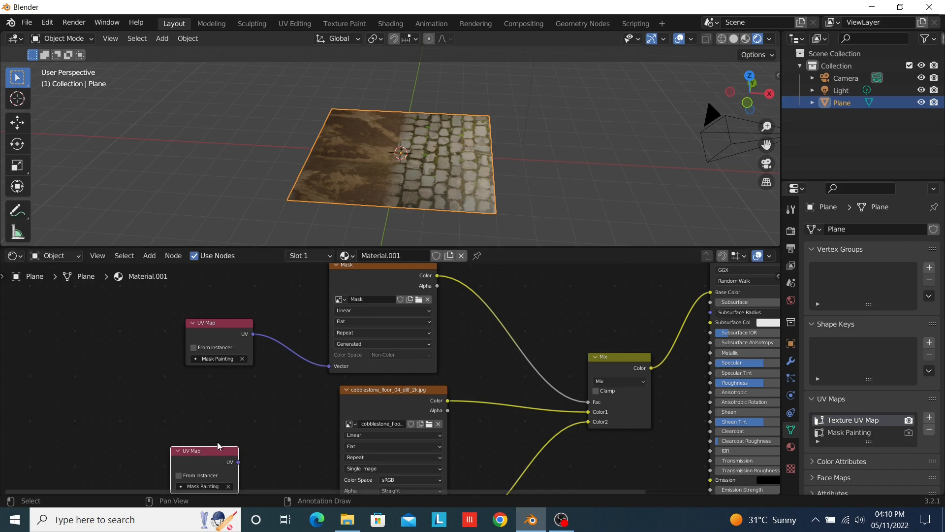
click(217, 443)
Step: Duplicate the UV Map node again in front of the dirt texture node, and clear the assigned map from both copies
scroll(299, 433, down, 2)
middle_drag(299, 433, 273, 353)
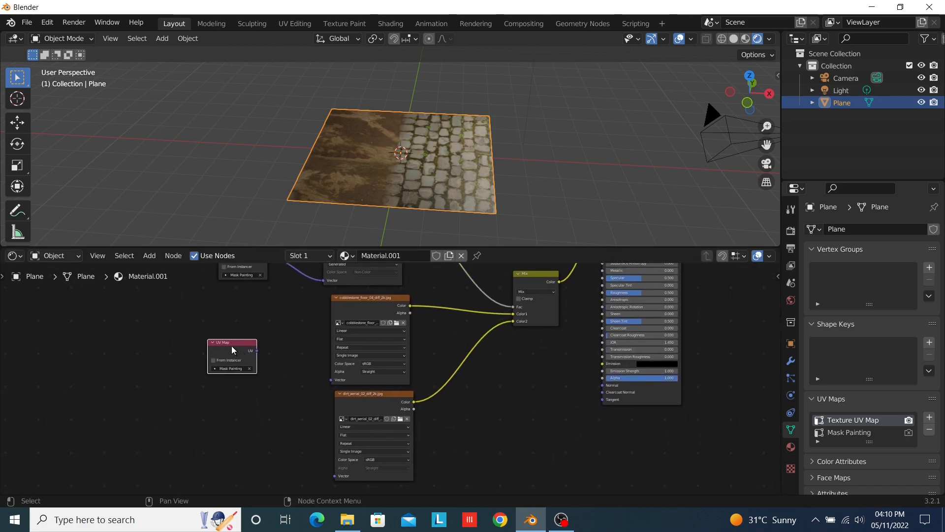
key(shift+d)
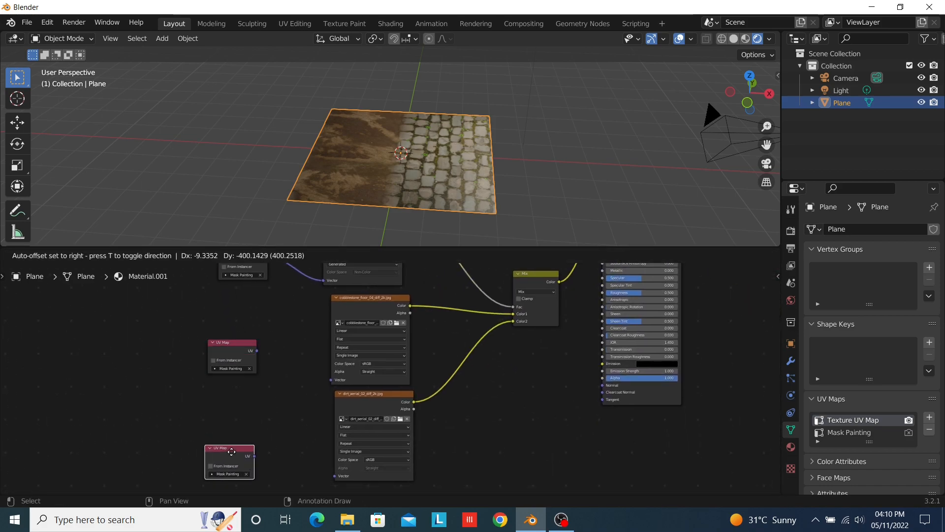
click(232, 455)
scroll(254, 383, up, 4)
click(198, 365)
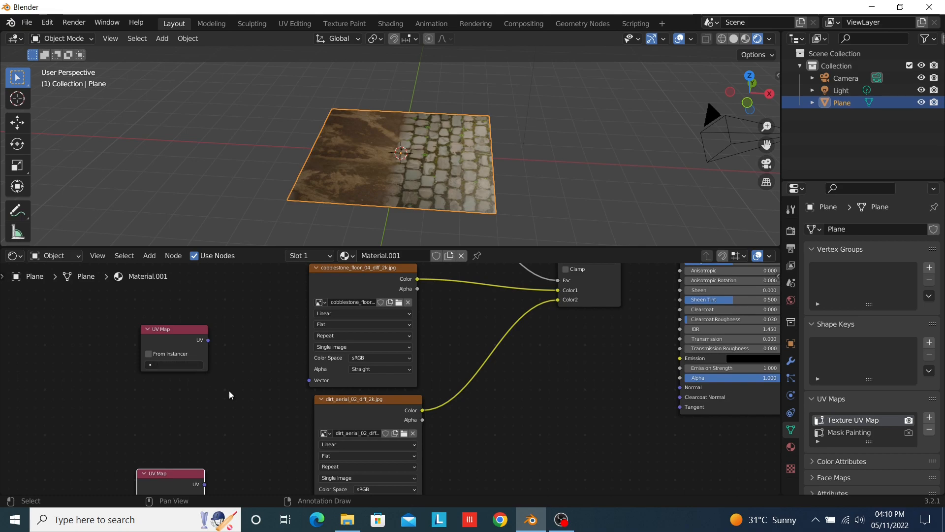
middle_drag(254, 406, 275, 349)
click(216, 447)
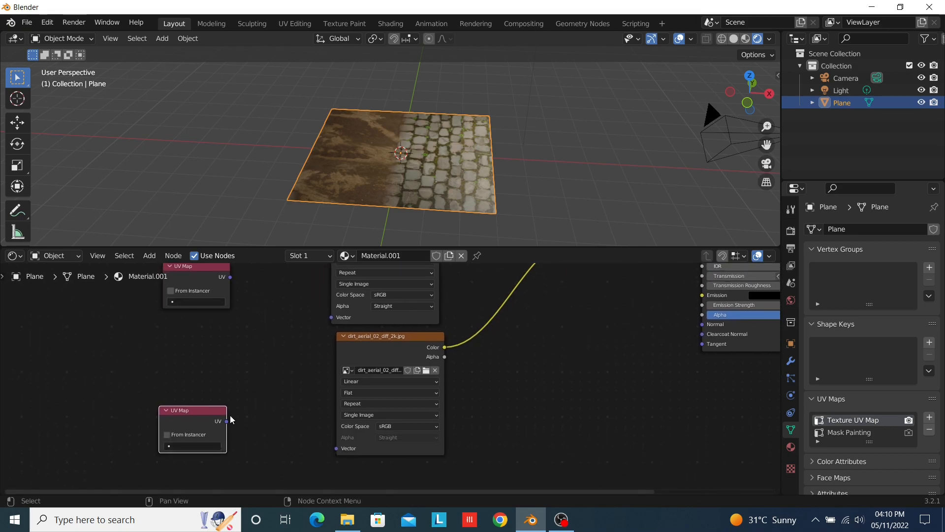
Step: Add a third UV map to the plane, rename Texture UV Map as "Texture 1" and name the new map "Texture 2"
click(930, 417)
double_click(861, 447)
click(862, 424)
double_click(862, 421)
text(Text)
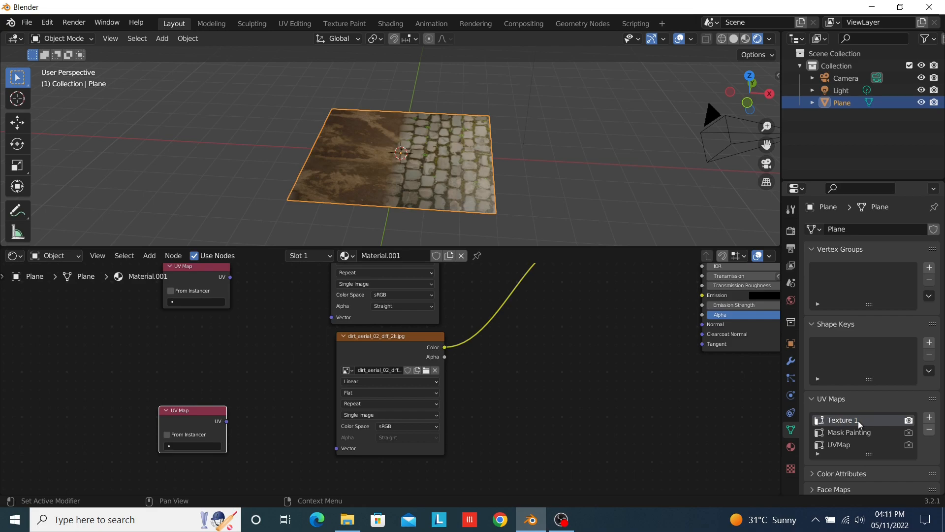
double_click(845, 446)
text(Texture 2)
key(Return)
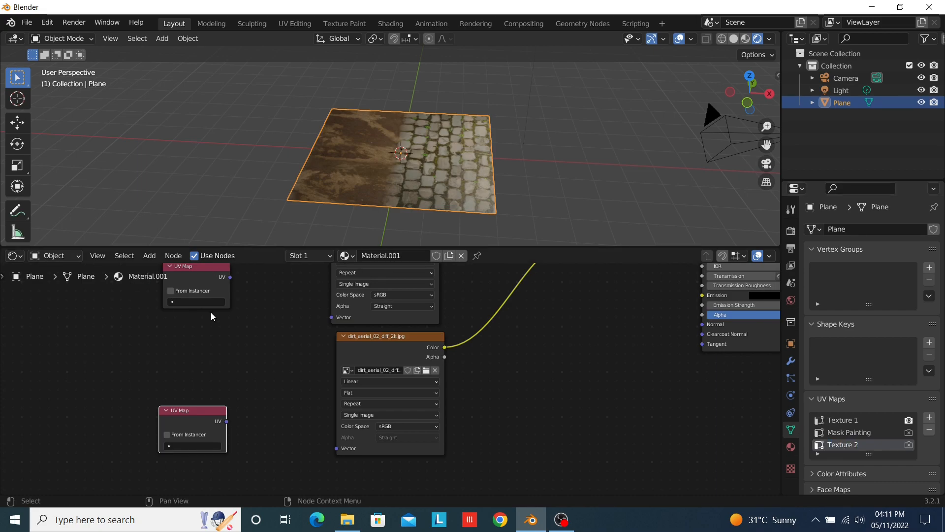
Step: Connect the middle UV Map node's UV output to the cobblestone texture's Vector input and assign it the Texture 1 map
scroll(273, 325, down, 1)
middle_drag(273, 325, 275, 421)
drag(250, 394, 332, 431)
drag(342, 430, 343, 431)
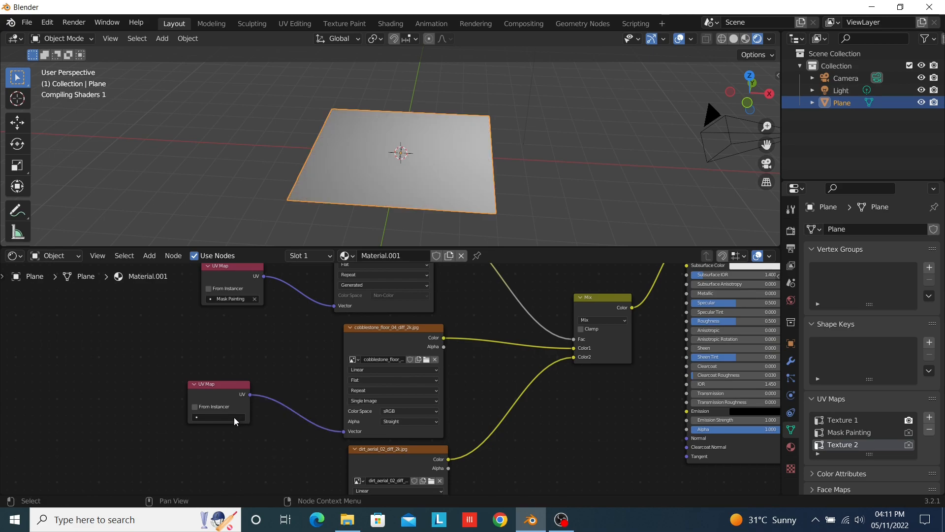
click(235, 417)
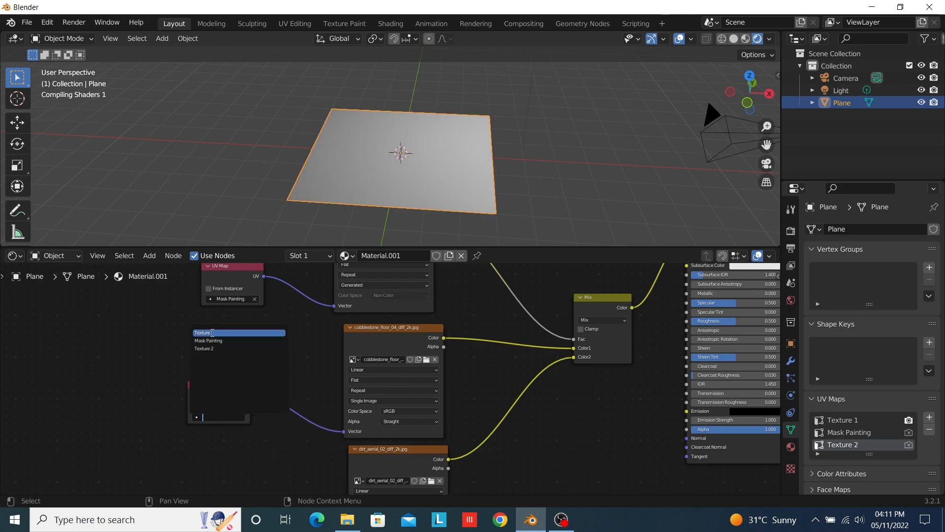
click(212, 333)
Step: Assign the Texture 2 map to the lowest UV Map node and connect its UV output to the dirt texture's Vector input
middle_drag(261, 421, 275, 291)
click(240, 420)
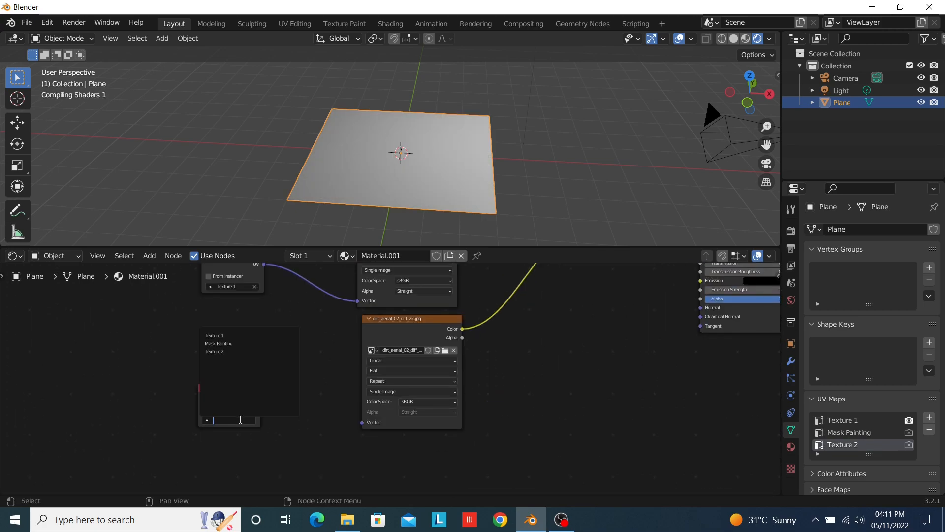
click(222, 351)
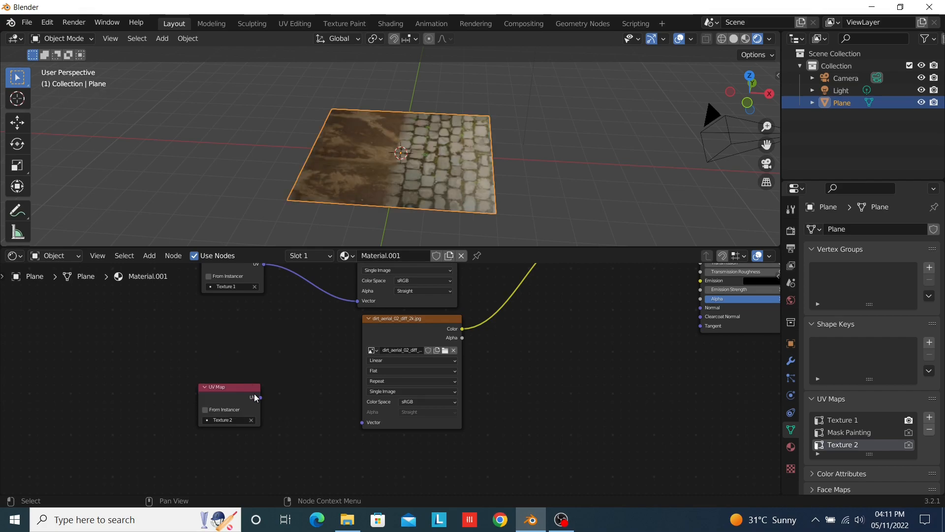
drag(259, 397, 361, 423)
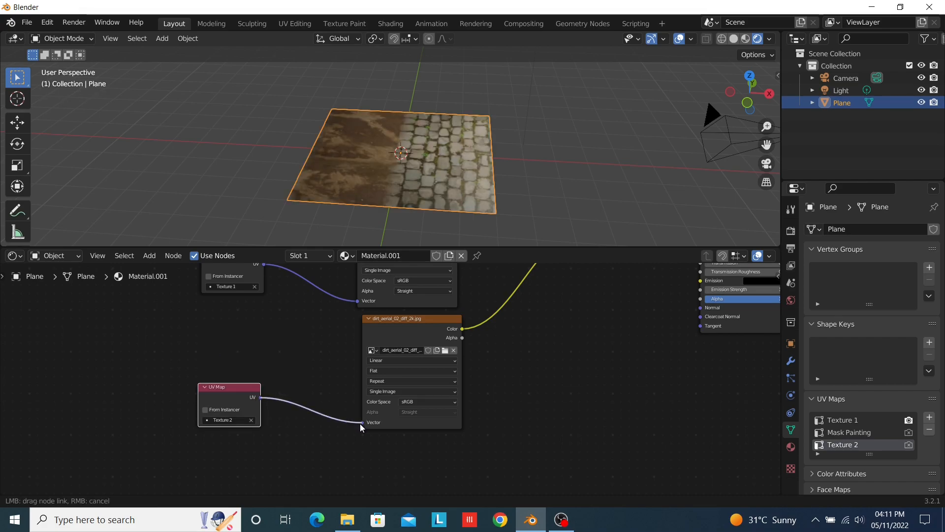
scroll(306, 374, down, 2)
shift+scroll(335, 399, up, 3)
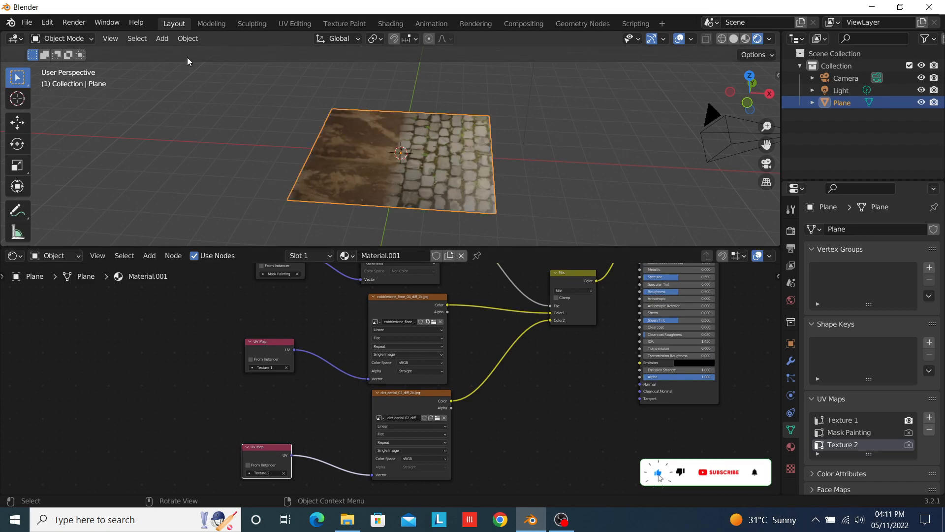
Step: Try scaling the Texture 1 UVs in the UV Editing workspace, and cancel the scaling
click(291, 24)
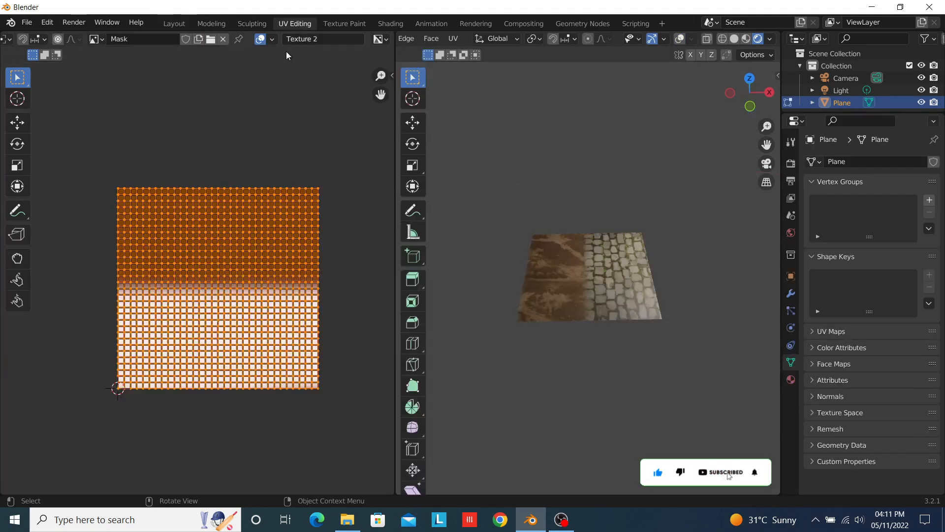
middle_drag(506, 228, 513, 261)
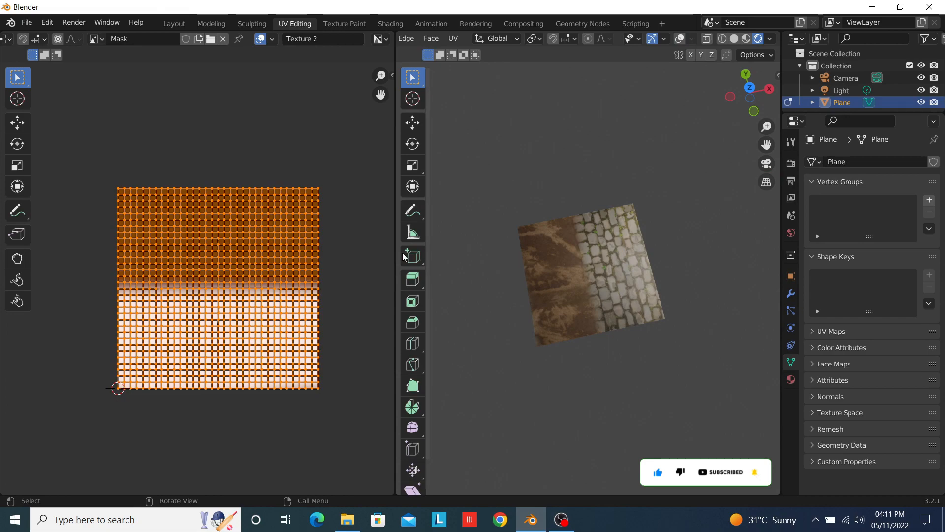
click(301, 39)
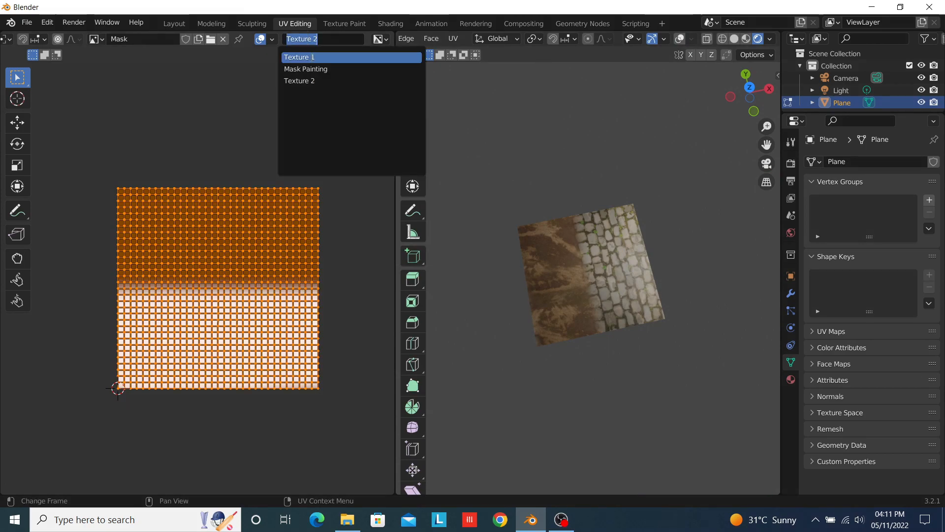
click(312, 59)
key(s)
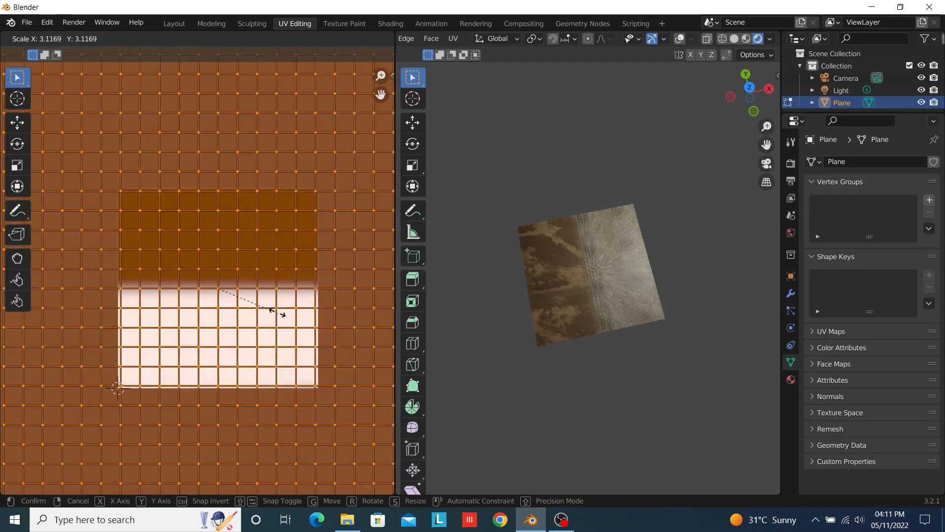
right_click(250, 292)
Step: Try scaling the Texture 2 UVs, cancel the scaling and return to the Layout workspace
click(311, 39)
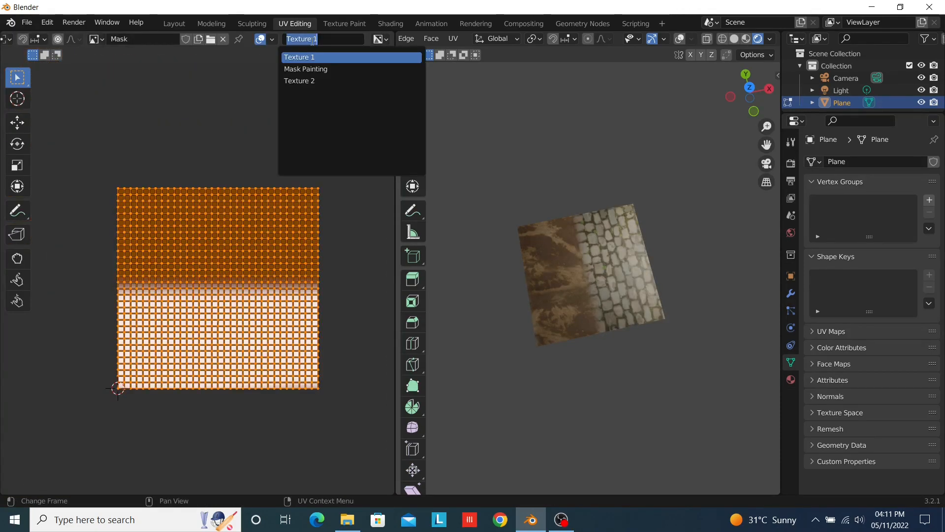
click(309, 79)
key(s)
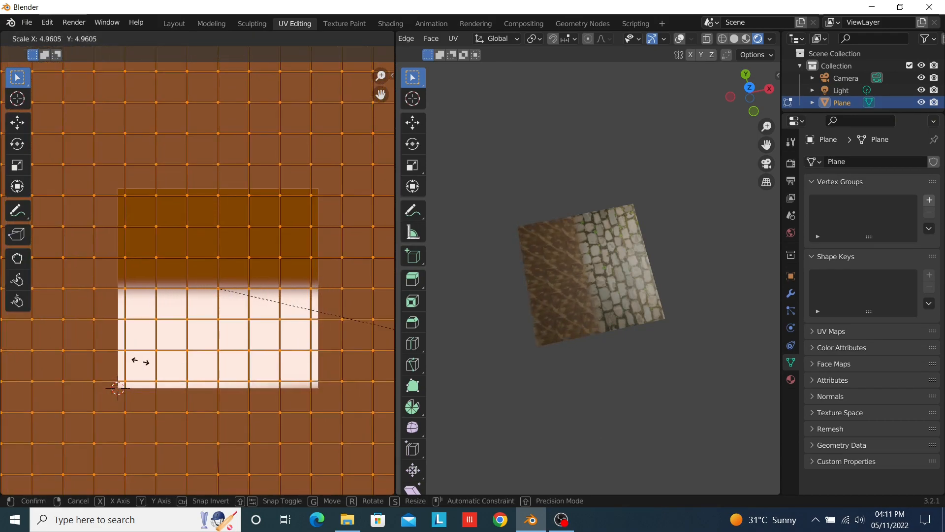
key(Escape)
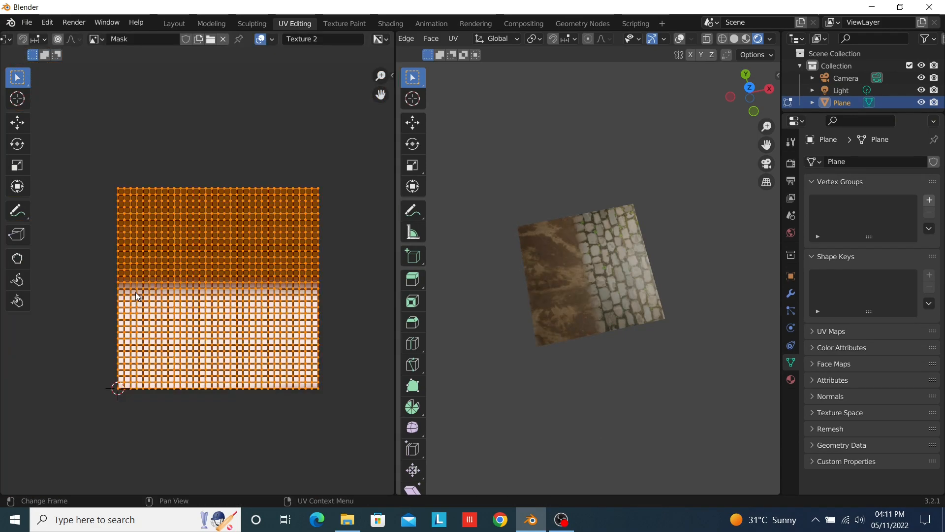
click(175, 24)
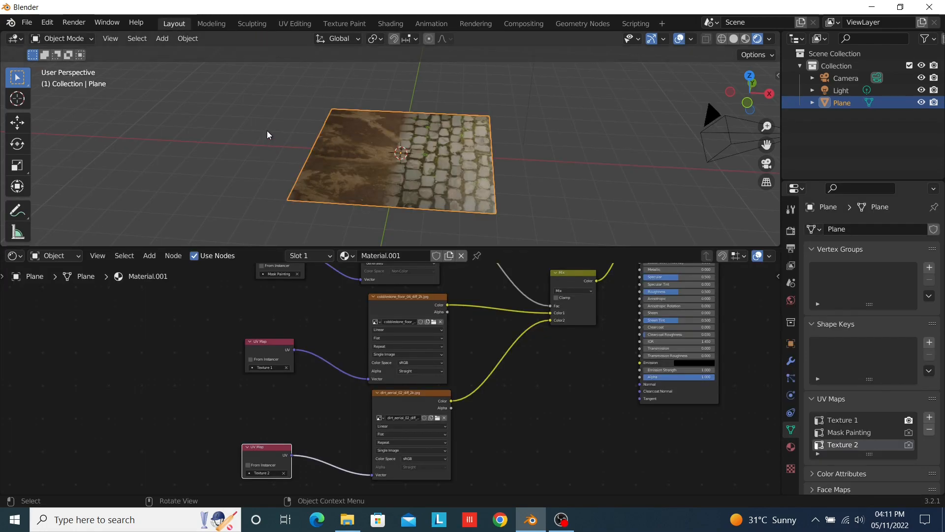
mouse_move(267, 132)
middle_down()
mouse_move(413, 141)
mouse_move(355, 148)
mouse_move(466, 120)
middle_up()
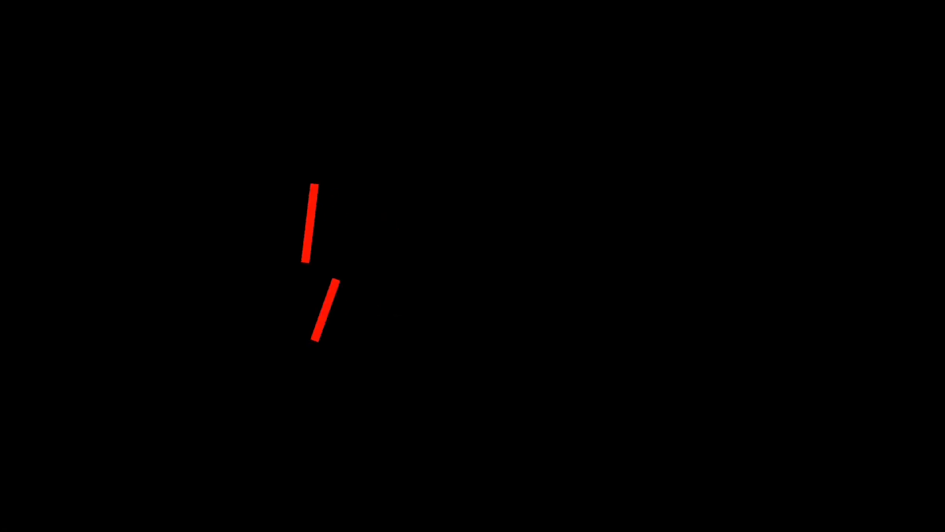